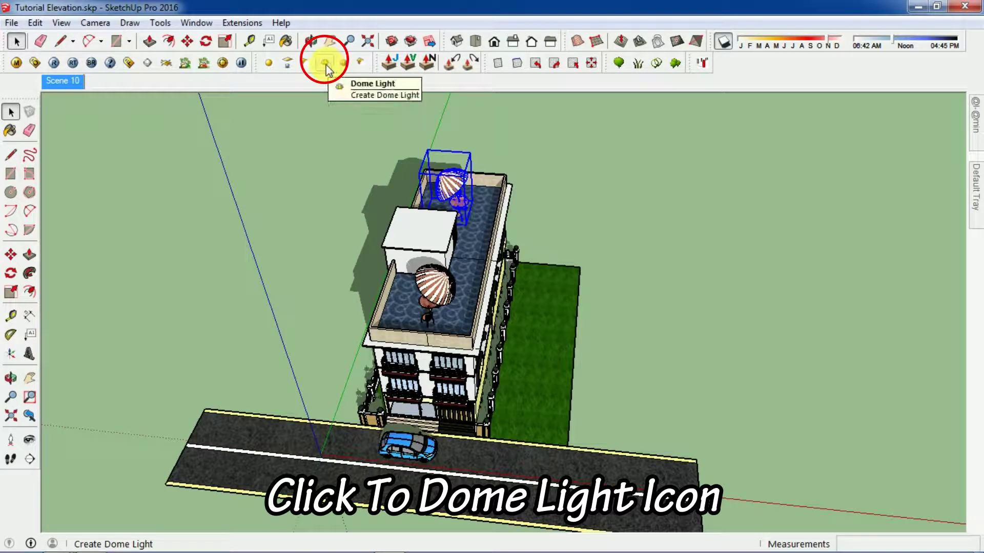
Step: Place a V-Ray dome light on the lawn beside the house, then return to Select
click(326, 65)
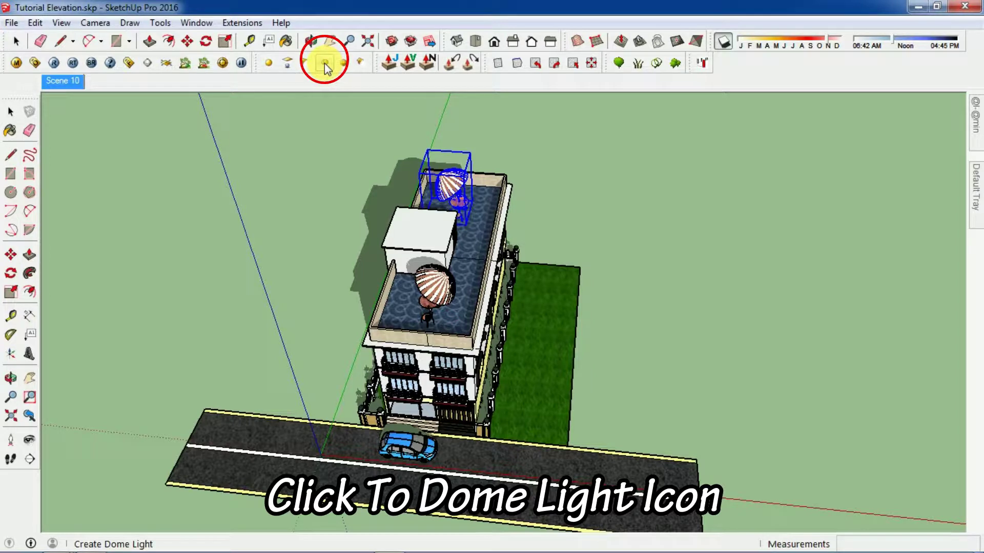
click(413, 431)
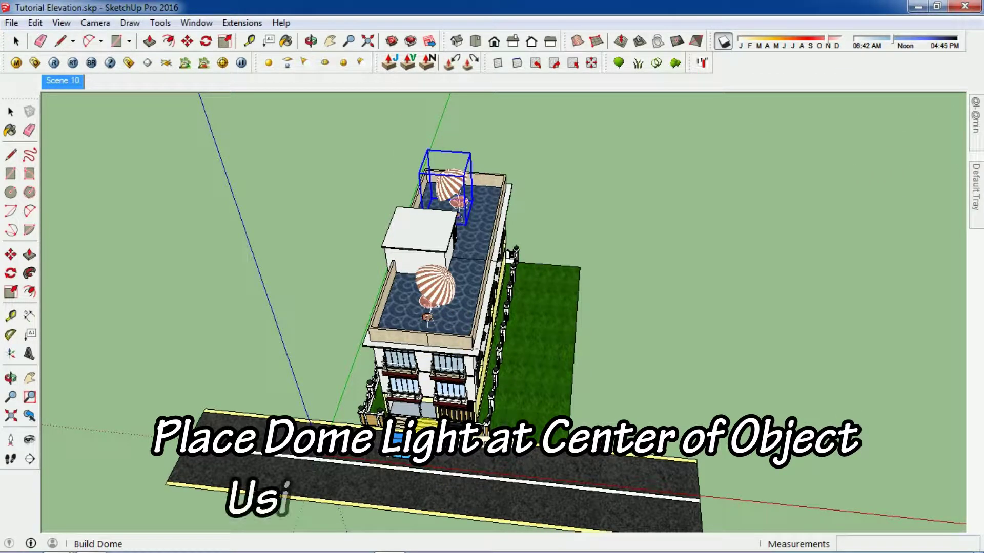
click(515, 340)
click(470, 188)
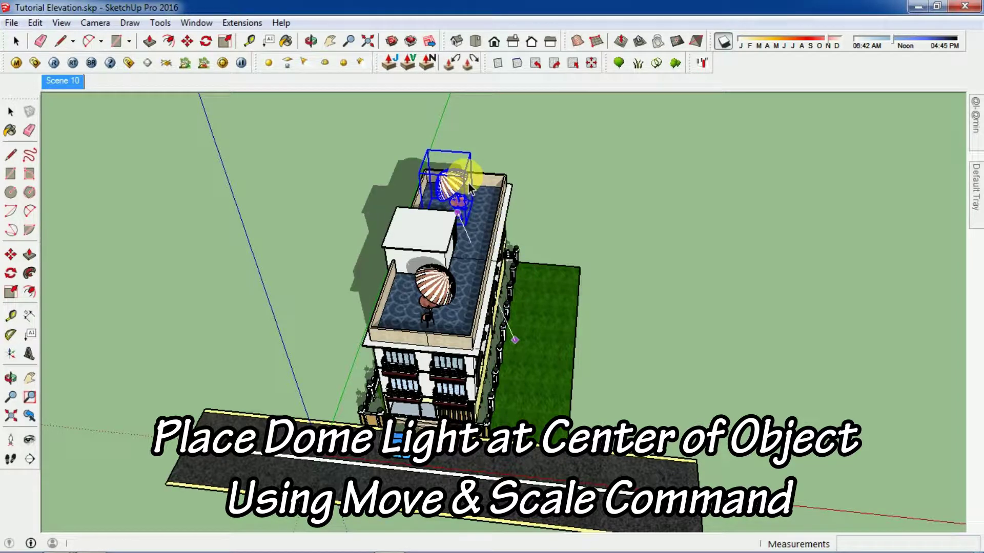
key(o)
key(space)
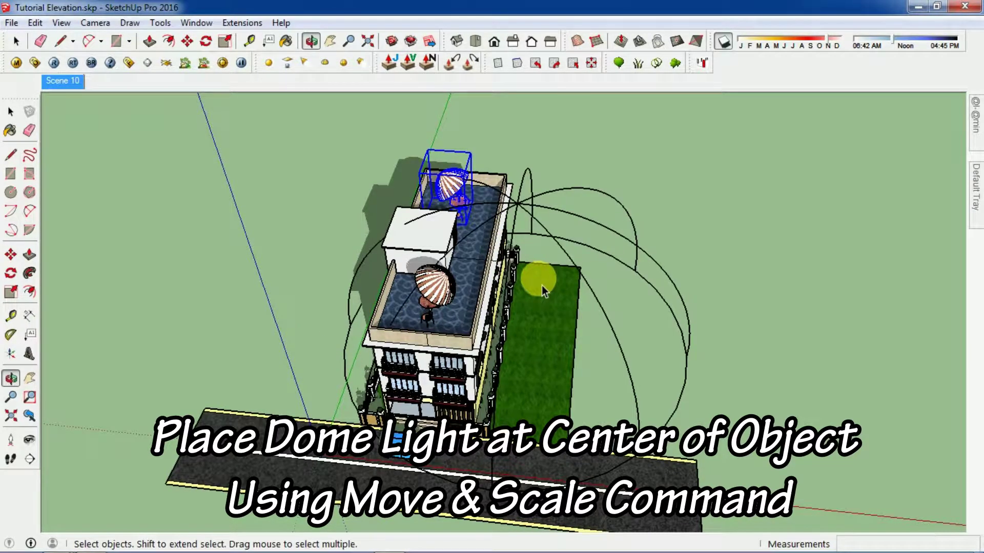
Step: Move the dome light so it sits at the centre of the building
middle_drag(531, 335, 396, 390)
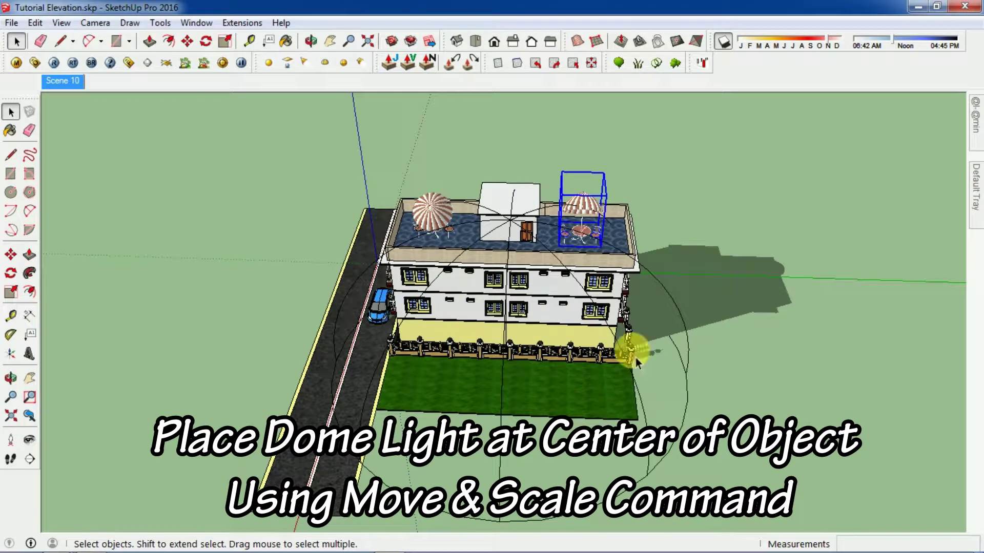
middle_drag(614, 424, 583, 389)
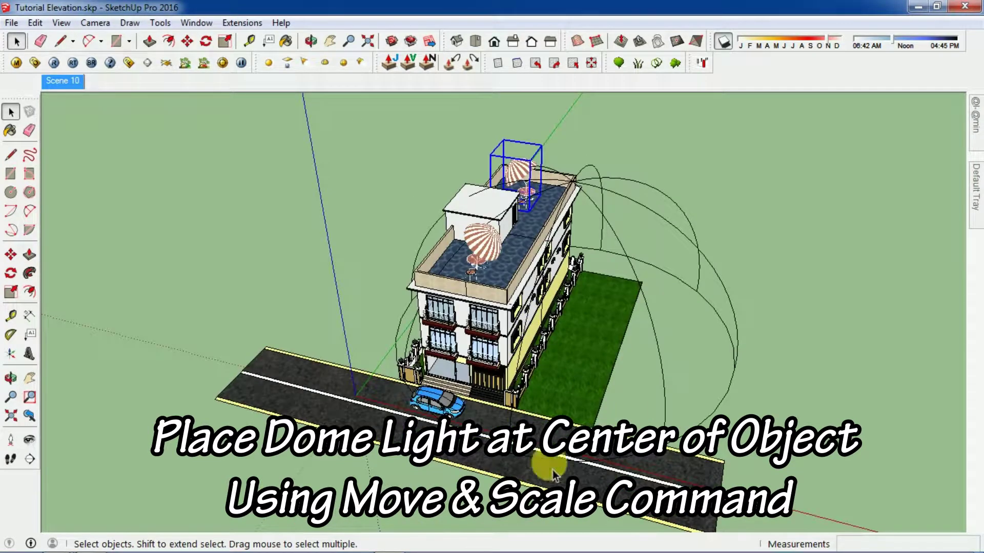
click(723, 421)
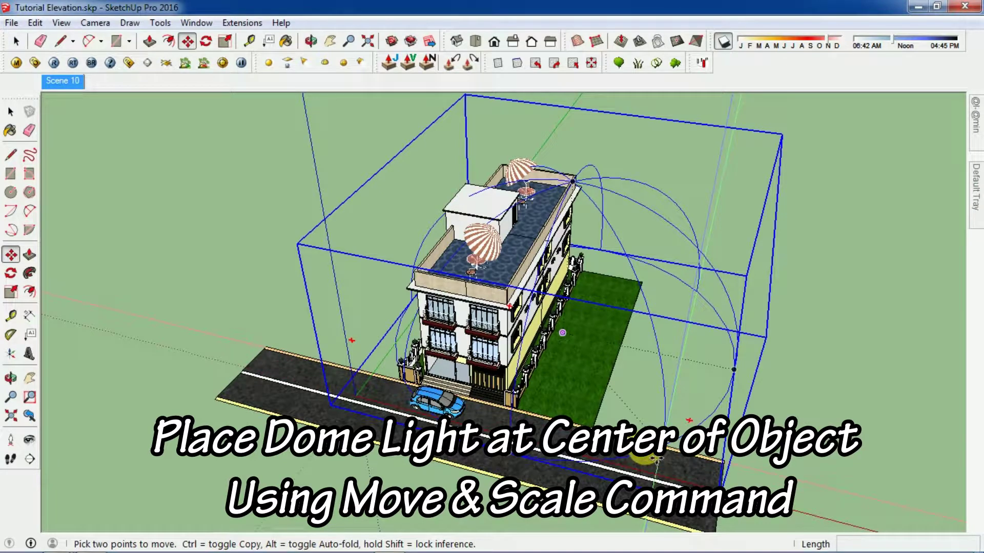
click(562, 333)
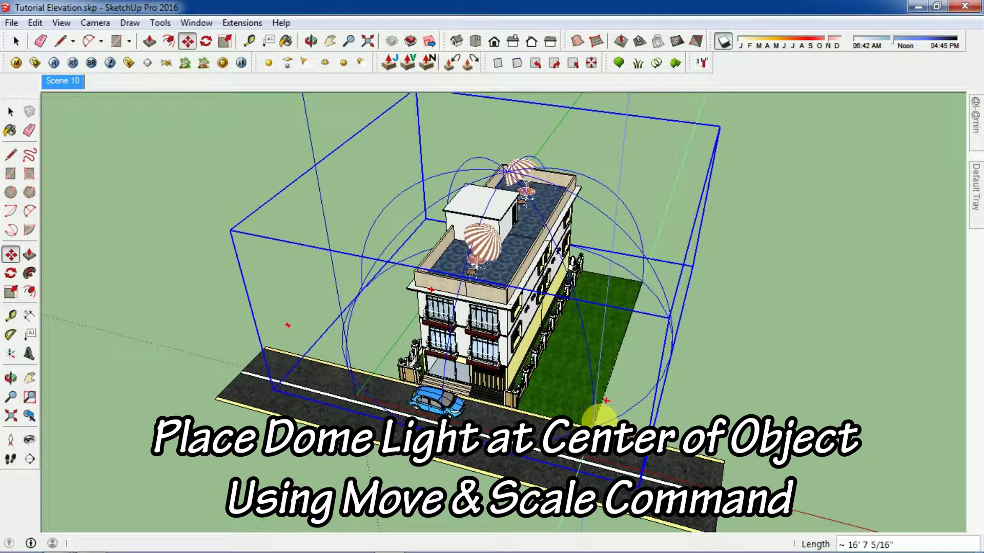
click(606, 401)
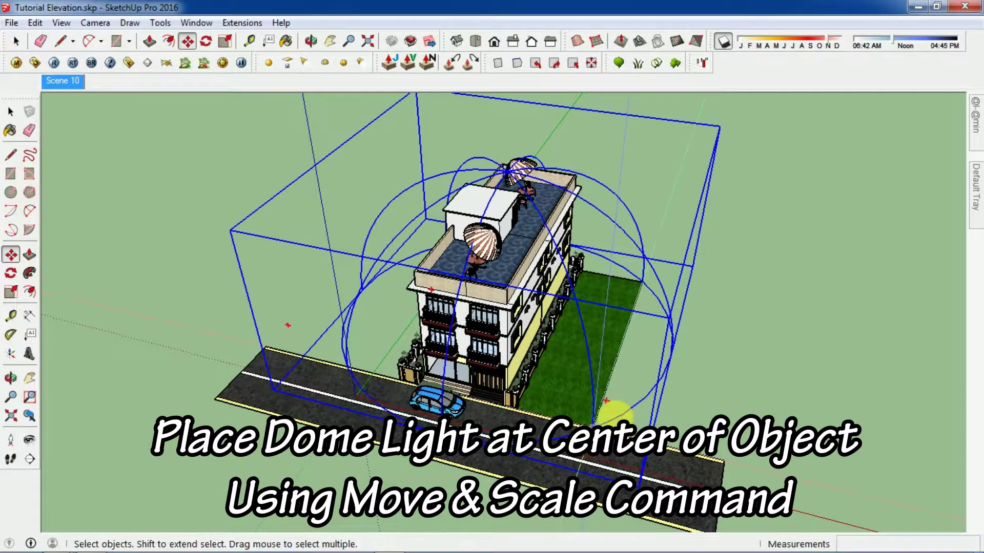
Step: Scale the dome light up vertically by about 1.11 from its top grip
middle_drag(402, 374, 713, 279)
middle_drag(589, 267, 475, 231)
click(434, 204)
key(s)
click(431, 188)
click(530, 291)
middle_drag(340, 390, 571, 361)
middle_drag(420, 381, 647, 272)
Step: In the dome light's V-Ray Edit light settings, tick Use Dome Texture and open its texture editor
key(space)
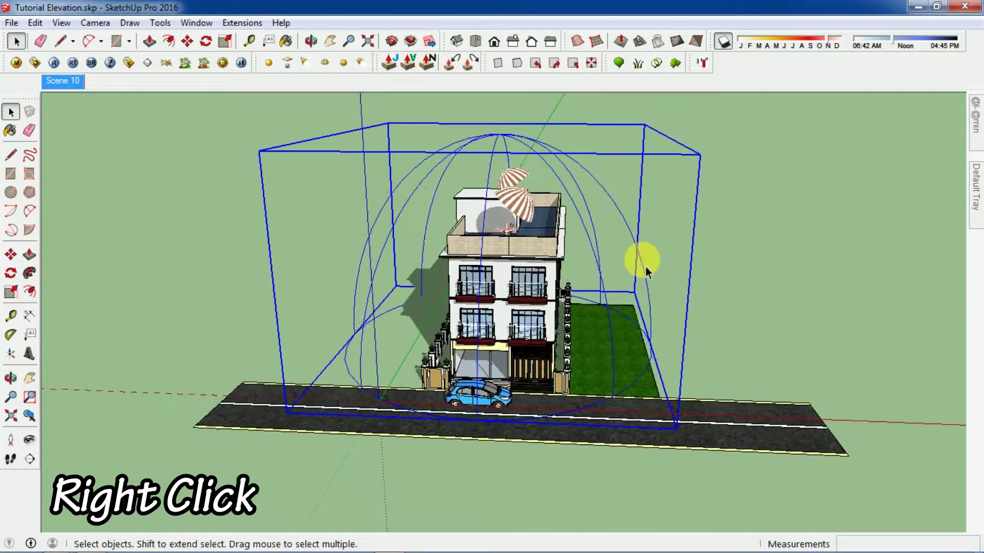
right_click(644, 265)
mouse_move(705, 525)
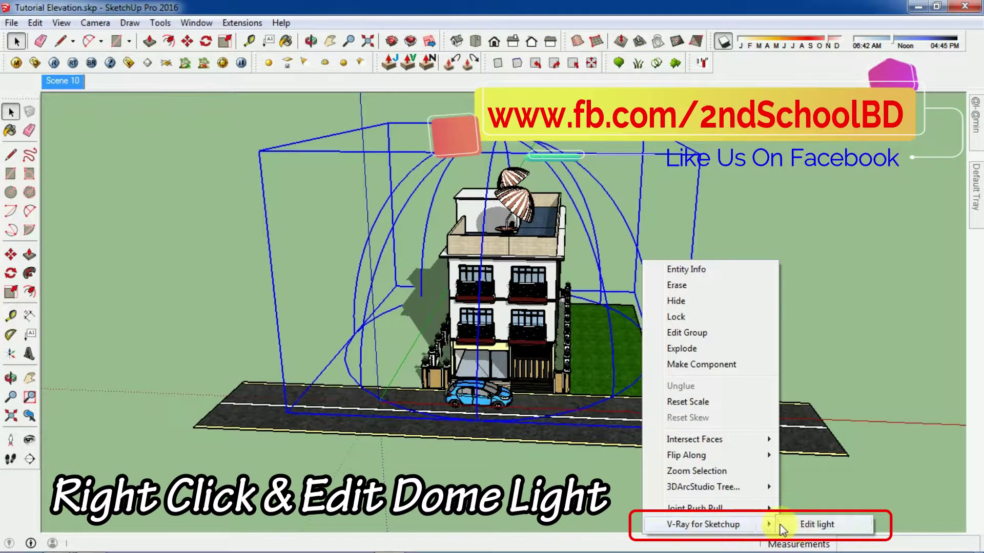
click(812, 524)
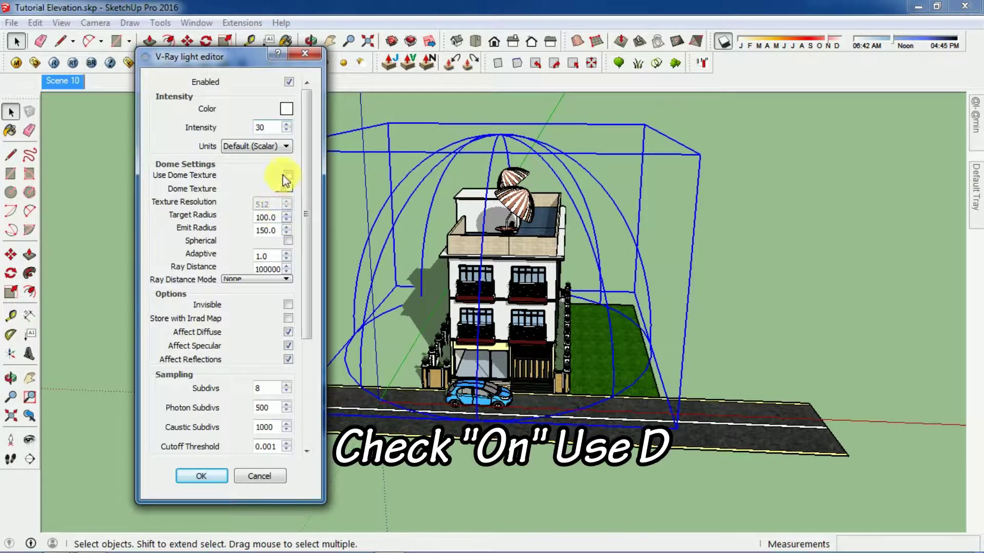
click(288, 174)
drag(219, 59, 176, 59)
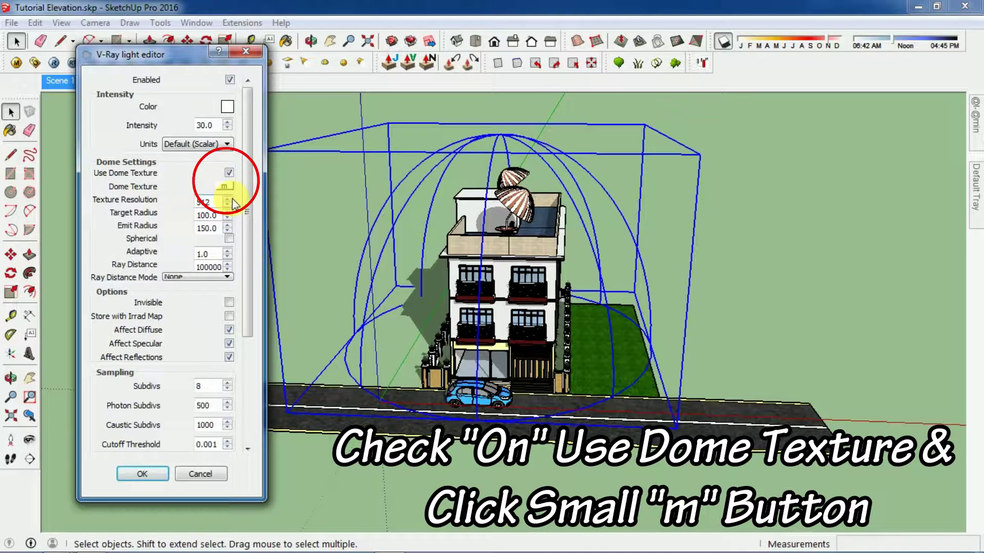
click(224, 186)
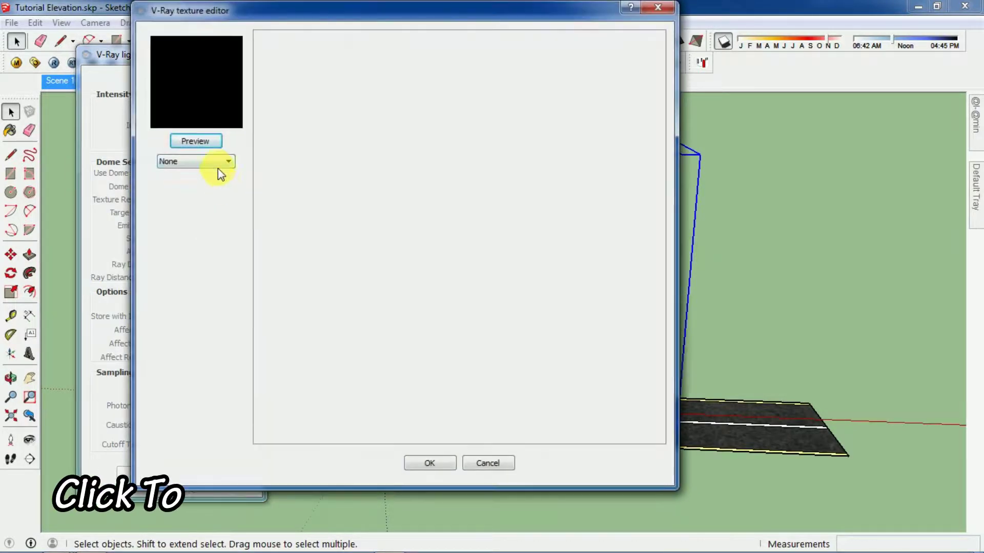
Step: Set the dome texture type to TexBitmap and browse the Sky image folder
click(215, 164)
click(203, 208)
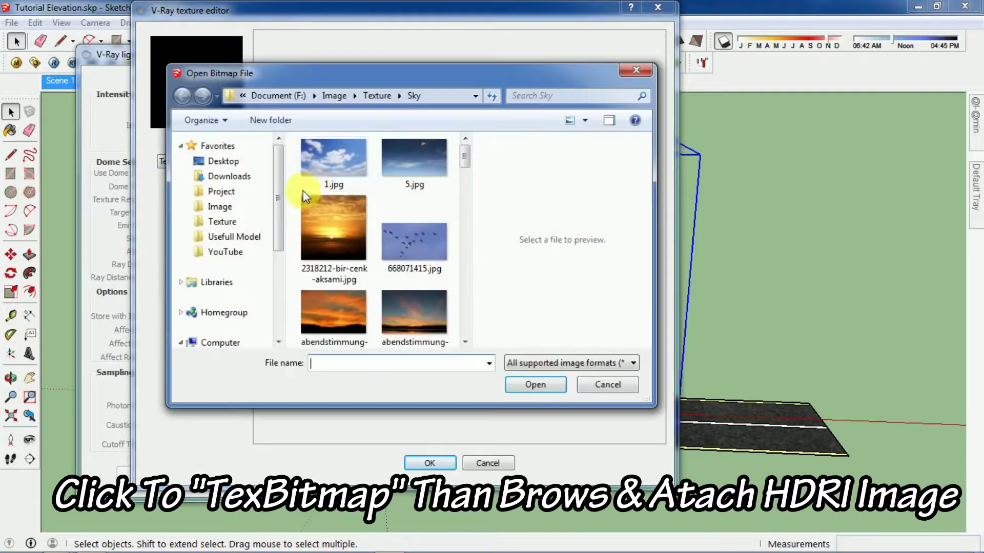
click(414, 162)
scroll(413, 195, down, 2)
scroll(413, 194, down, 5)
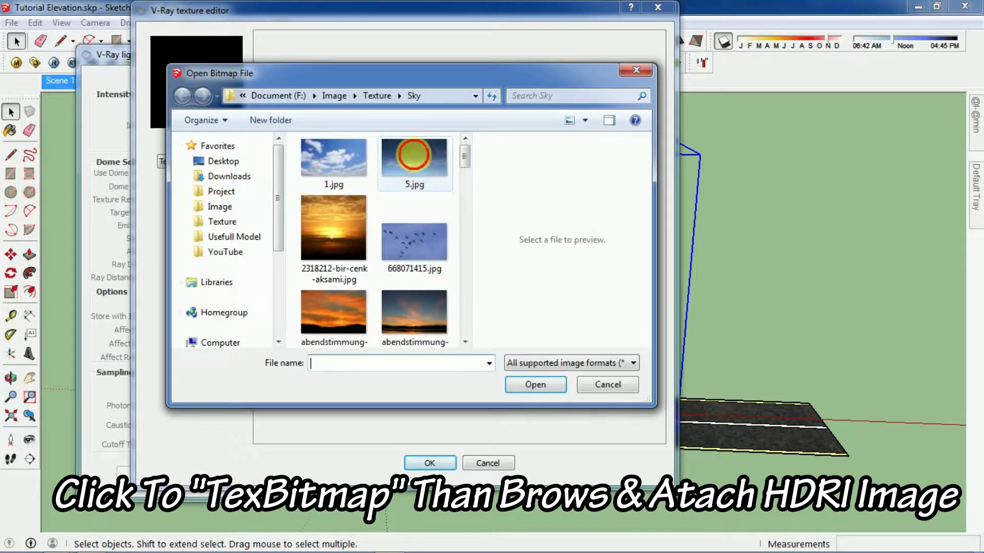
click(413, 191)
Step: Select and load blue sky clouds nature picture.jpg as the bitmap
scroll(412, 191, down, 1)
scroll(413, 195, down, 5)
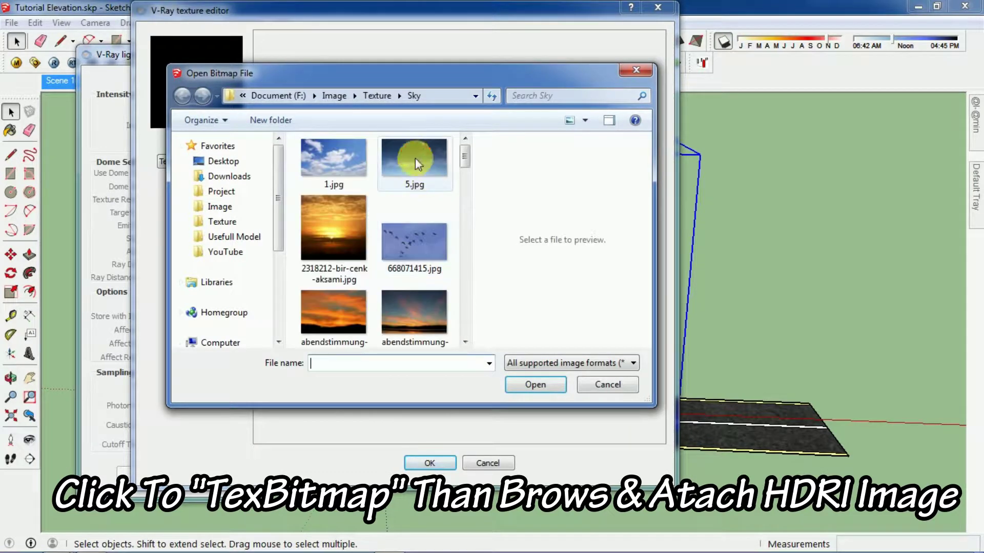
click(414, 156)
scroll(413, 195, down, 5)
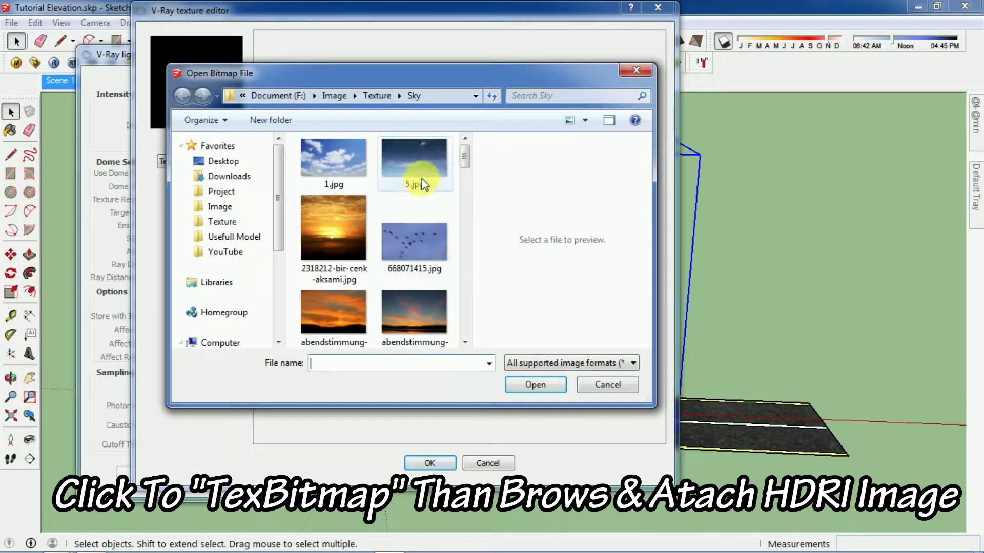
click(414, 156)
scroll(413, 195, down, 5)
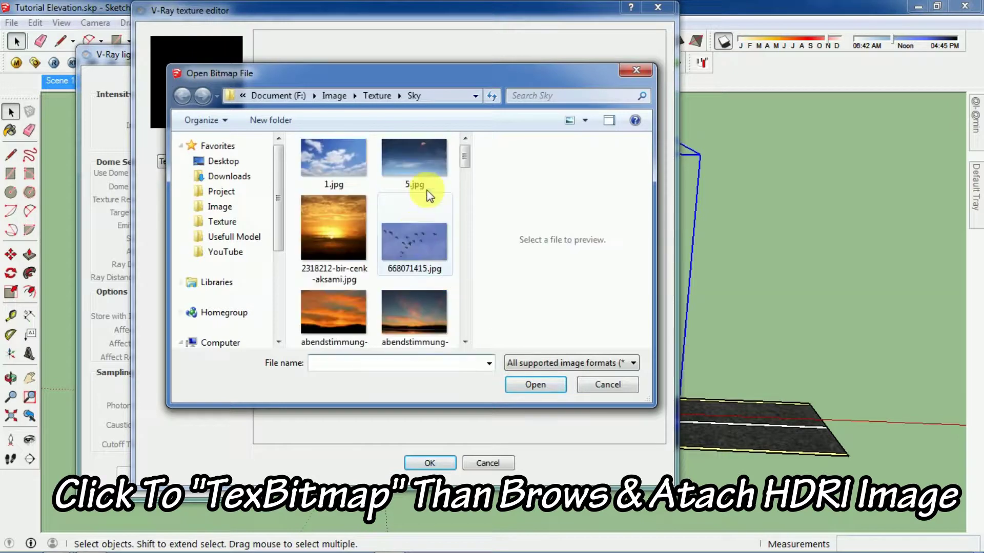
click(414, 156)
scroll(412, 195, down, 5)
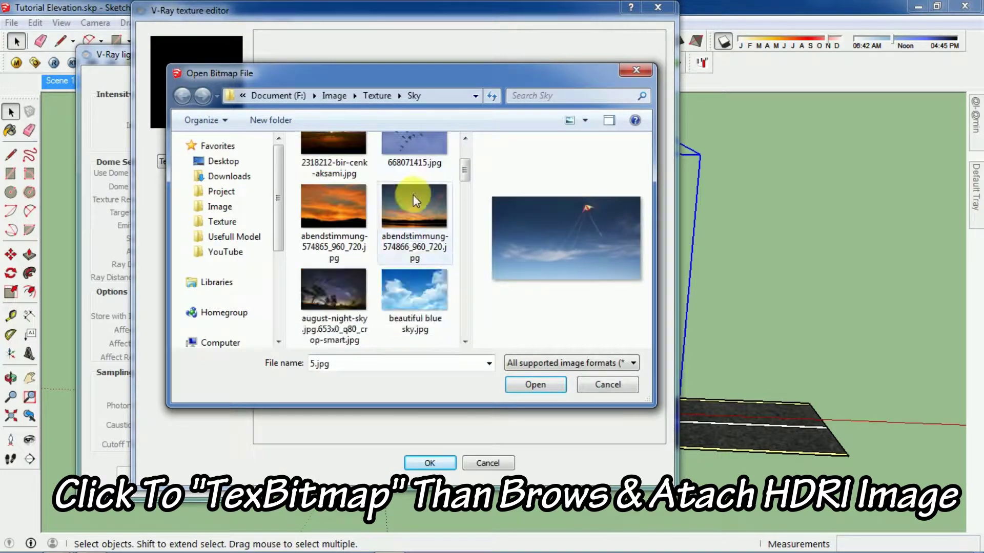
click(414, 156)
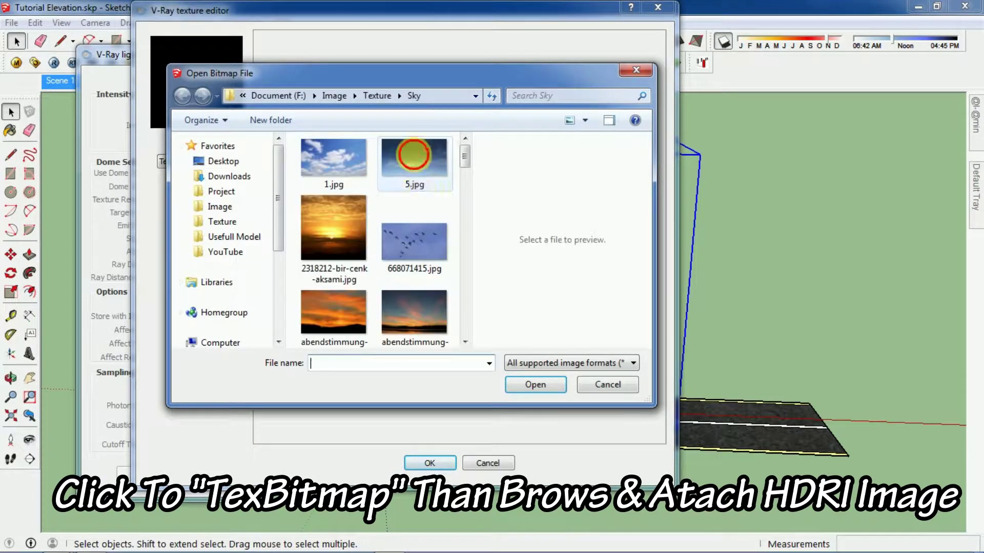
scroll(400, 230, down, 5)
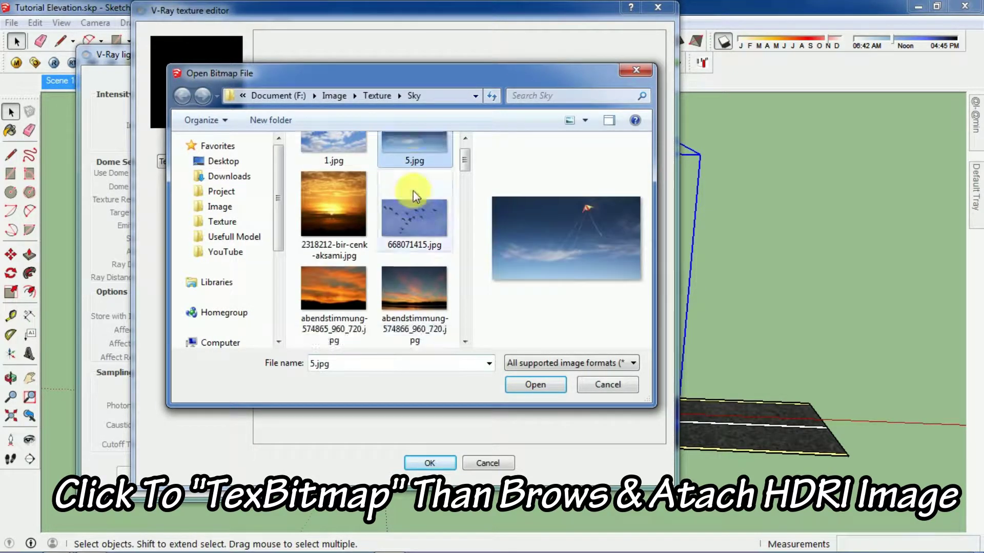
click(324, 267)
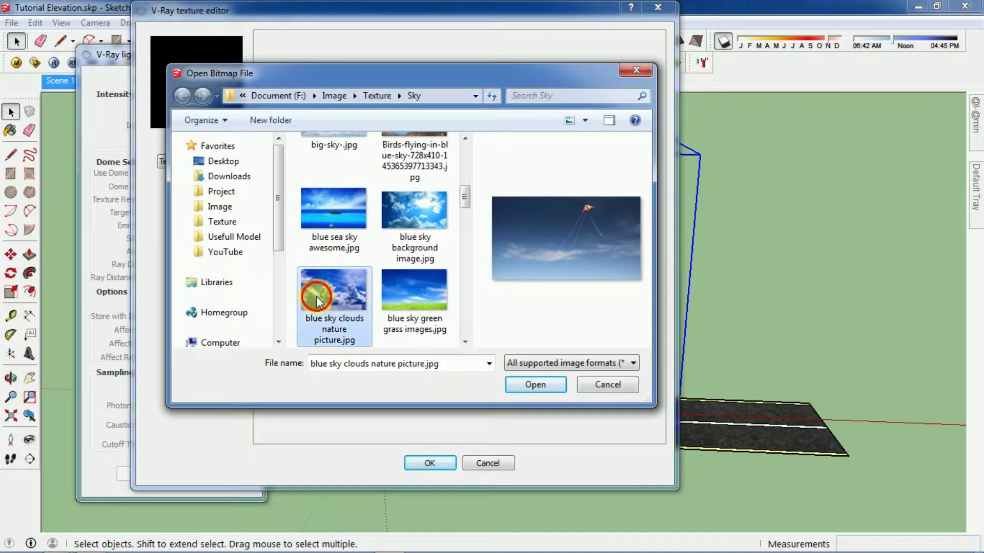
click(520, 385)
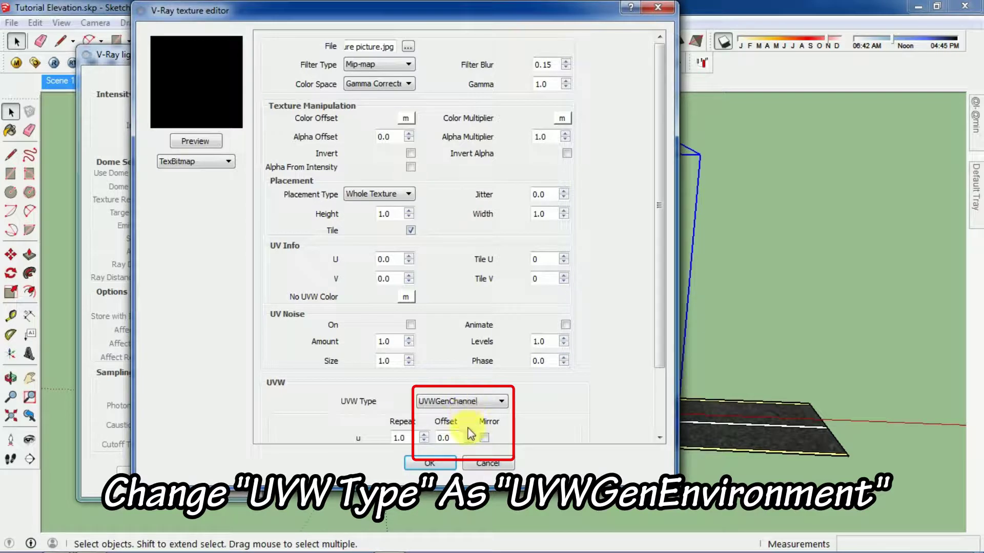
Step: Set the sky texture's UVW type to UVWGenEnvironment and show its preview
click(466, 402)
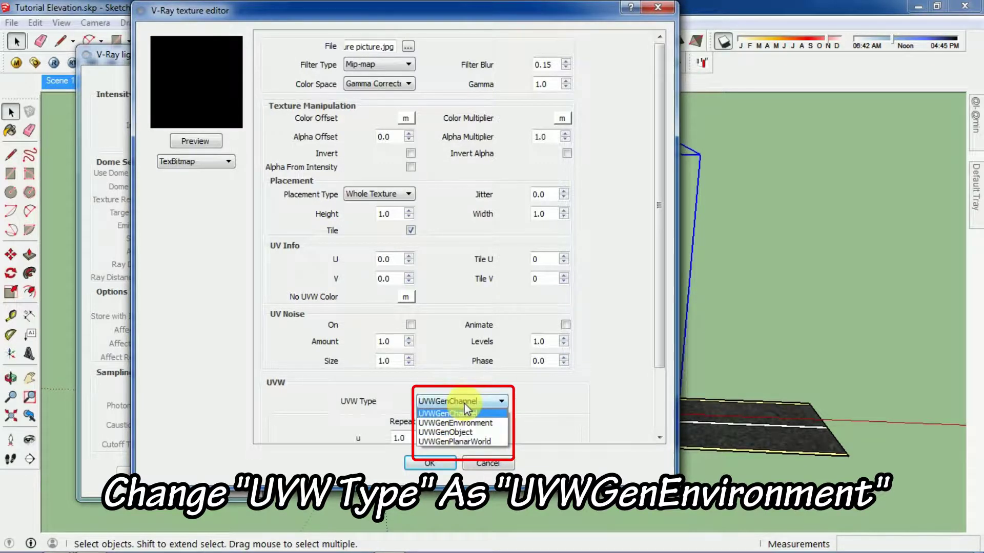
click(459, 423)
scroll(613, 389, down, 3)
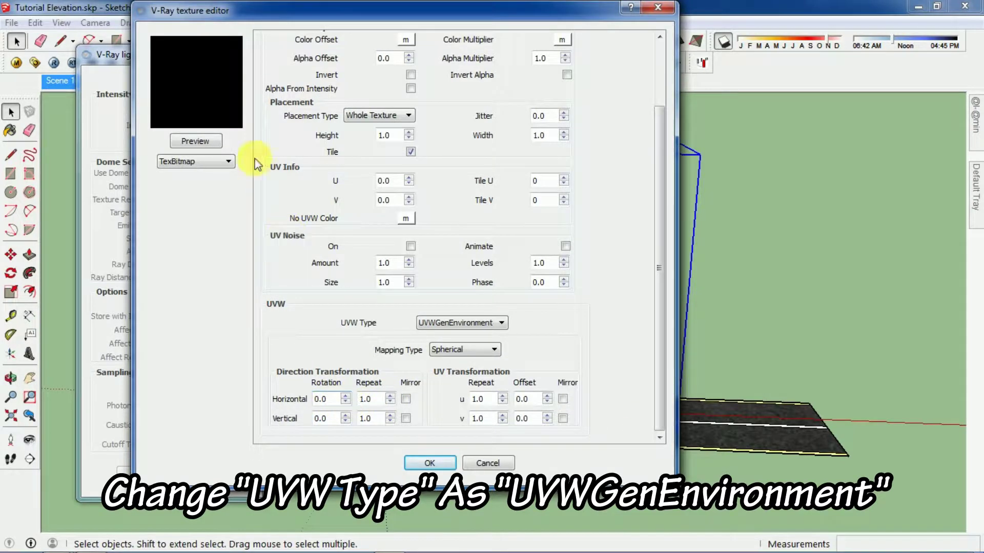
click(196, 141)
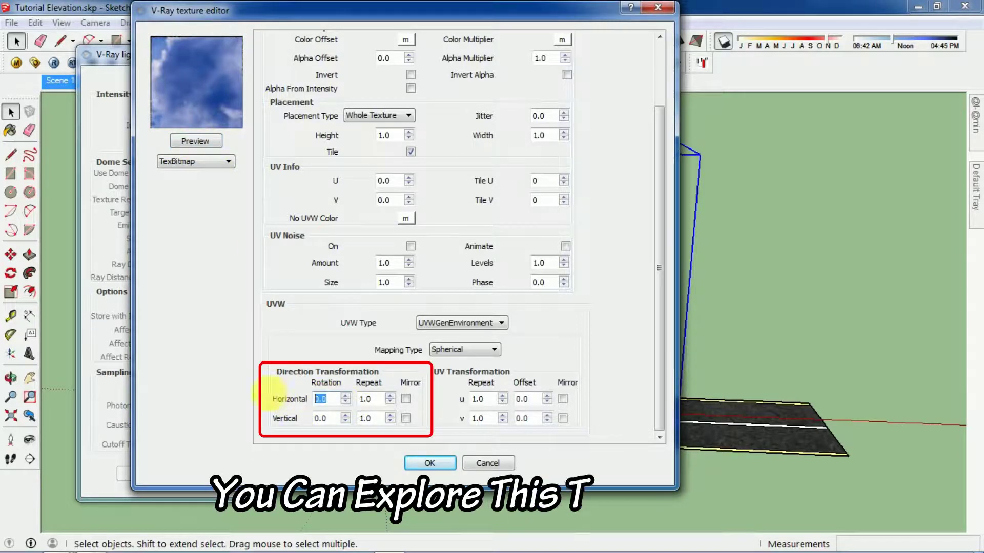
Step: Set the Mapping Type to Spherical and confirm the texture settings
double_click(320, 418)
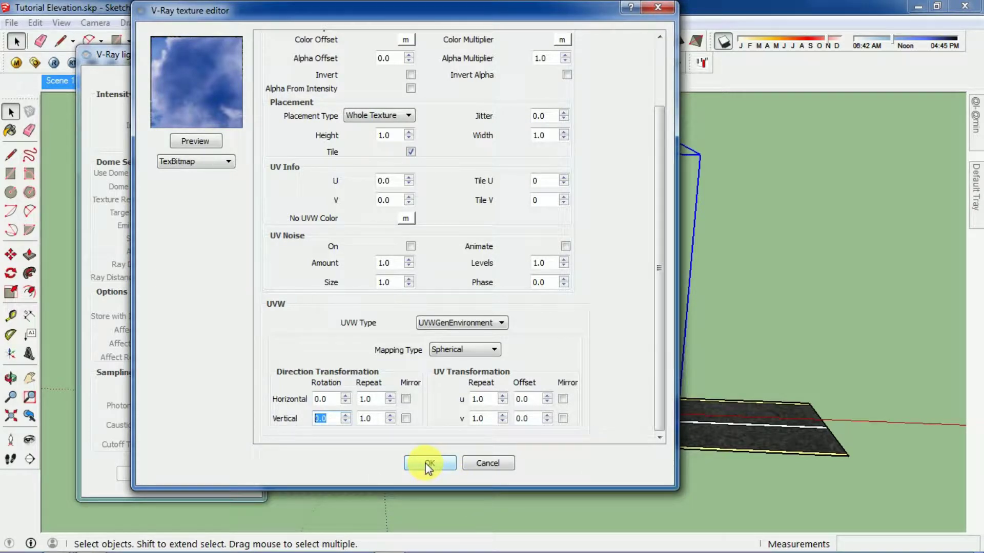
click(456, 346)
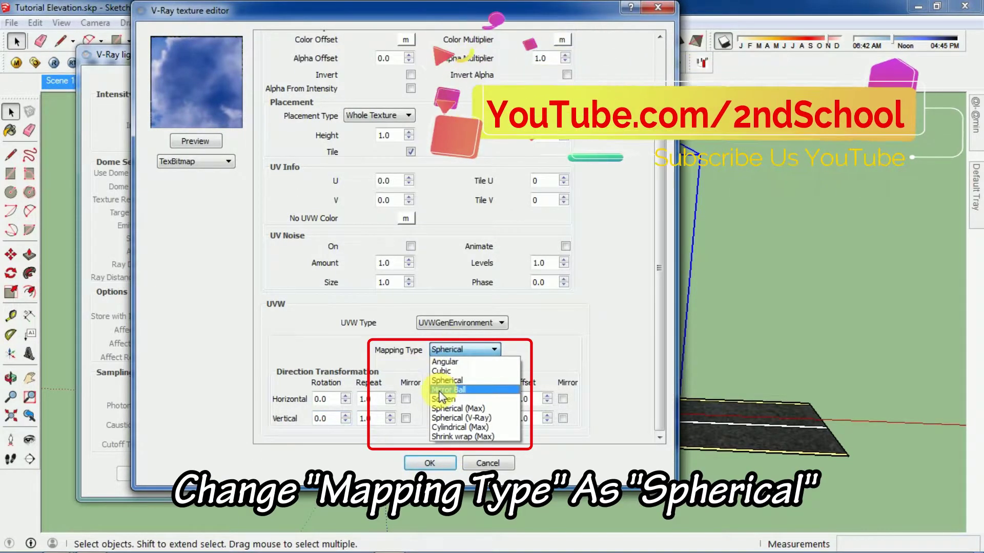
click(448, 380)
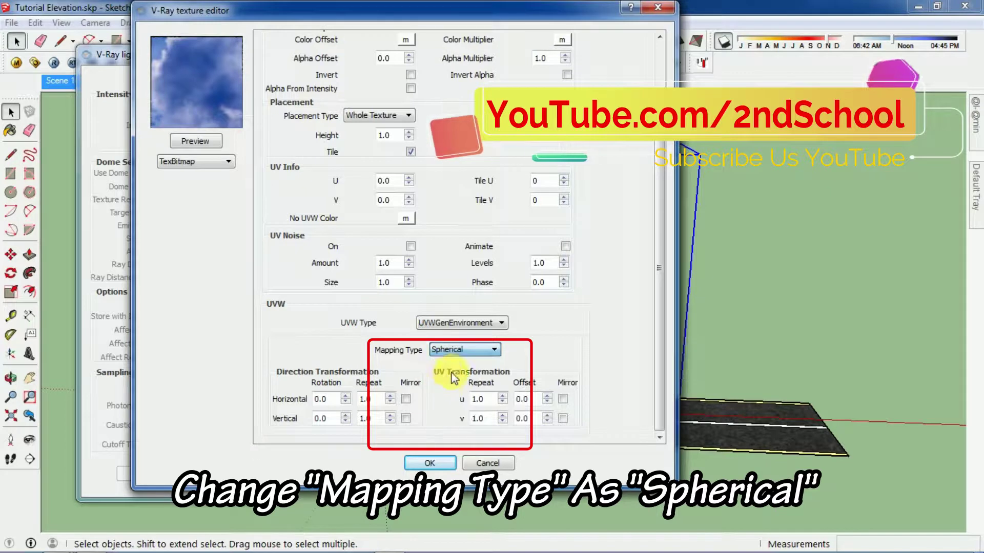
click(428, 463)
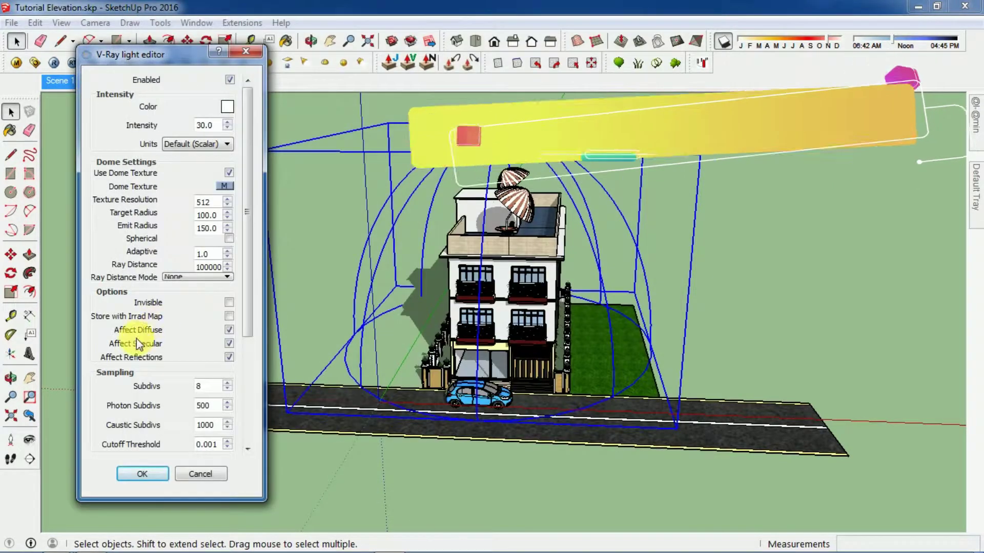
Step: Change the dome light's Sampling Subdivs from 8 to 12 and confirm the light settings
key(BackSpace)
text(12)
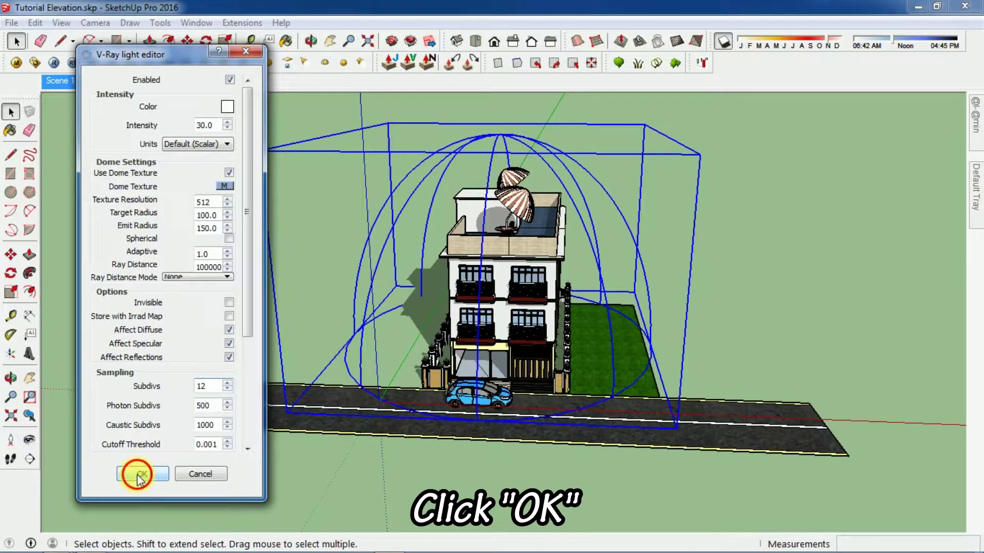
click(142, 473)
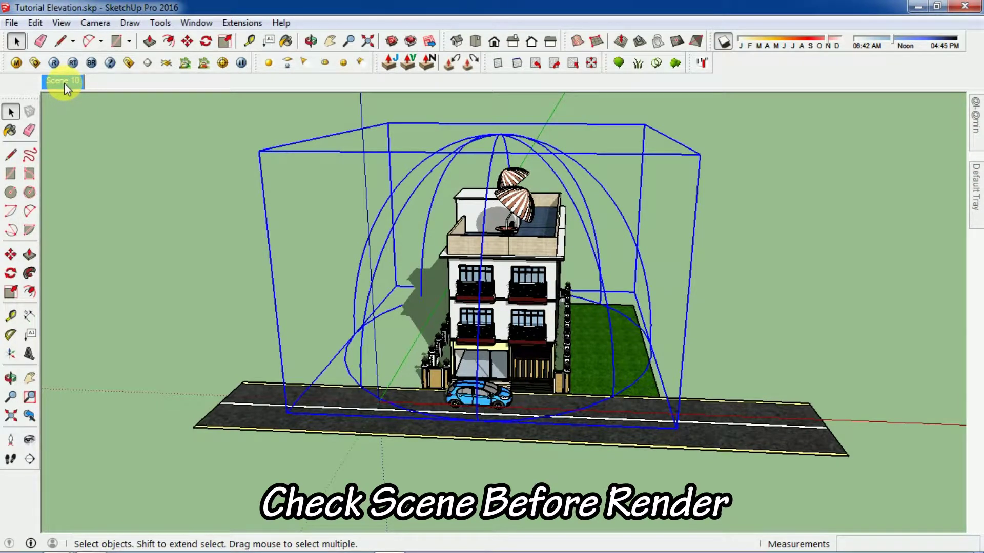
Step: Switch to the Scene 10 view and open the V-Ray Option Editor
click(63, 82)
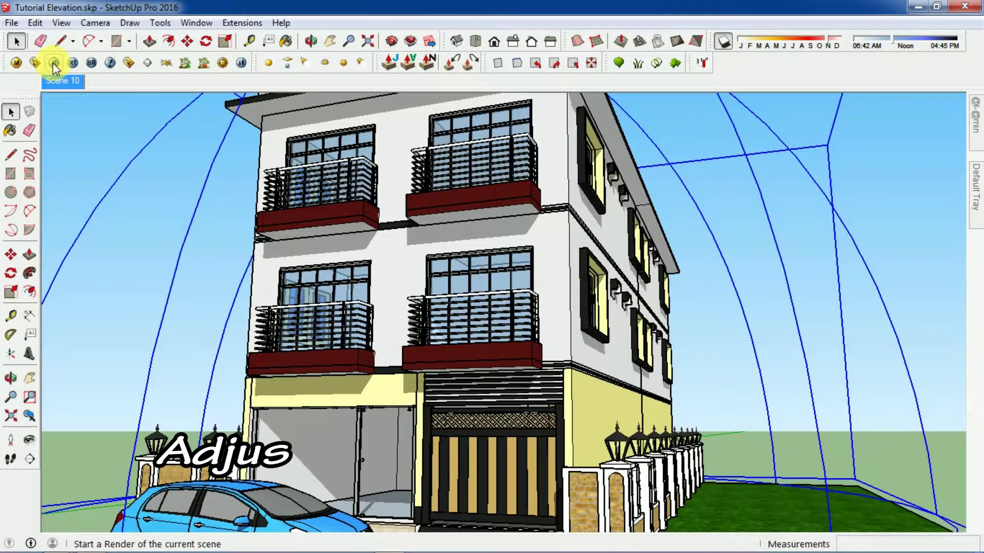
click(16, 62)
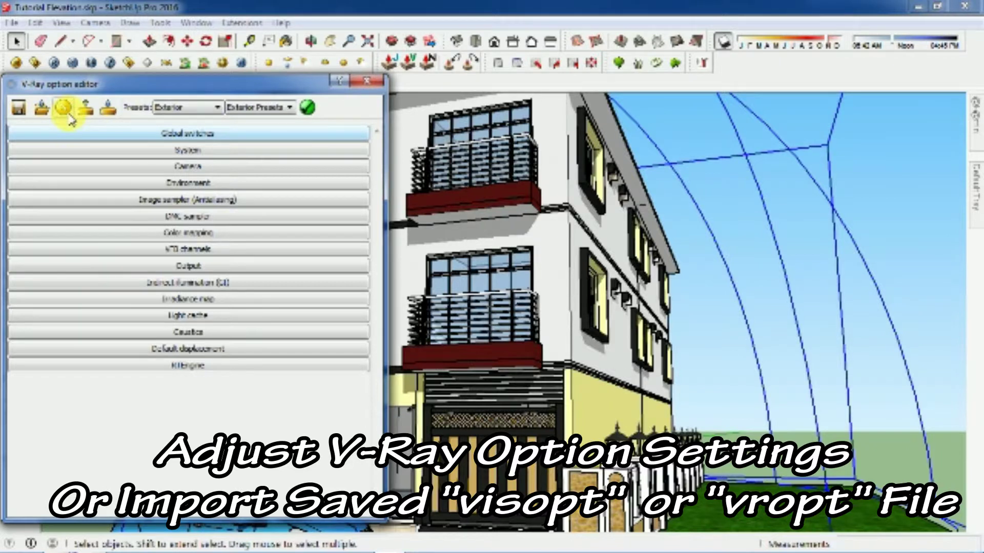
Step: Load the render settings file '2. Exterior Day Light AI Amin.vropt'
click(85, 108)
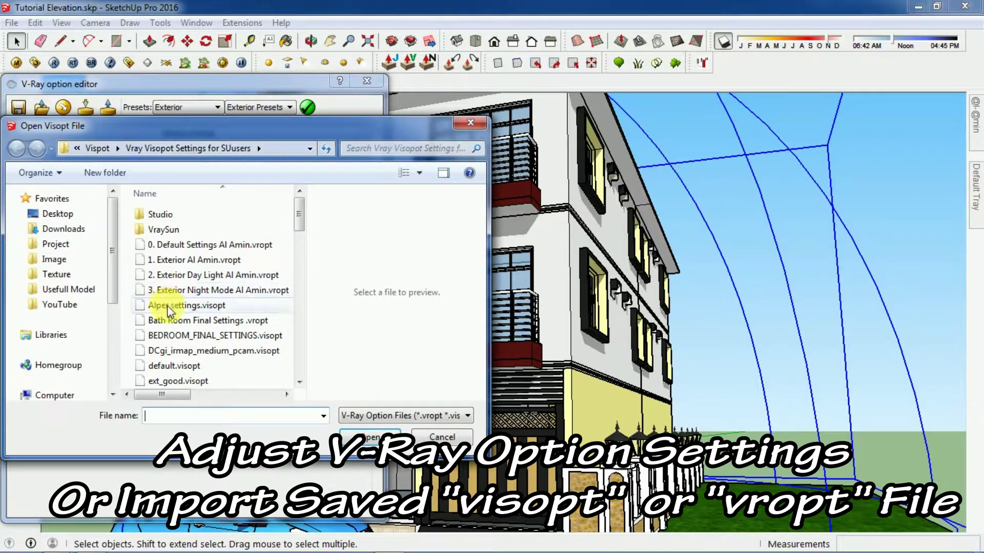
click(164, 276)
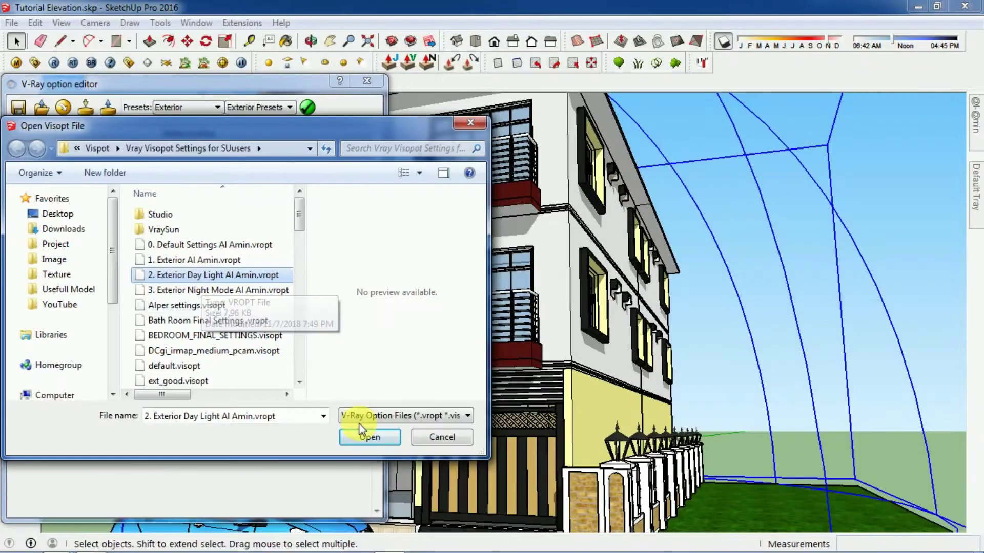
click(358, 435)
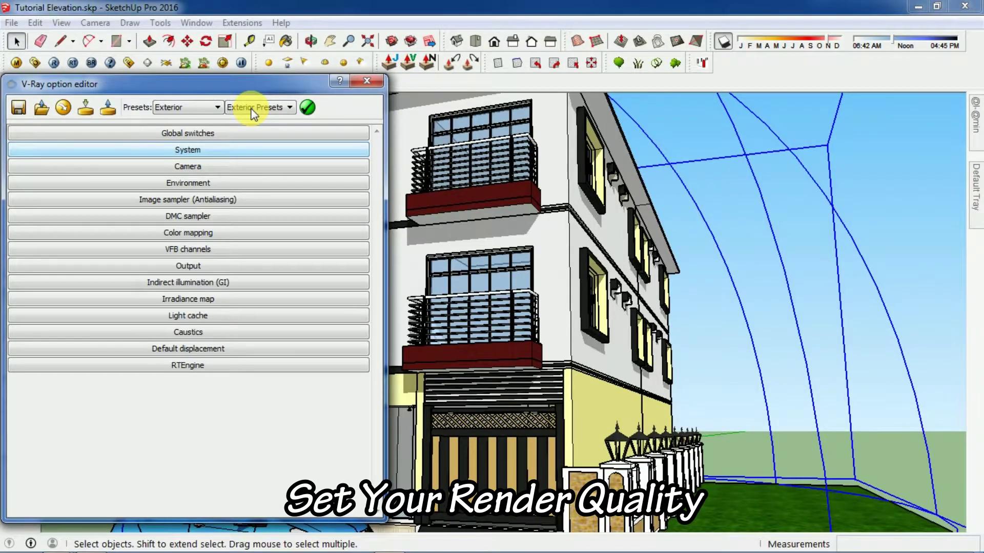
Step: Apply the 05_VeryHigh_Quality_Exterior preset and expand Output, showing a 1024 × 768 size
click(250, 108)
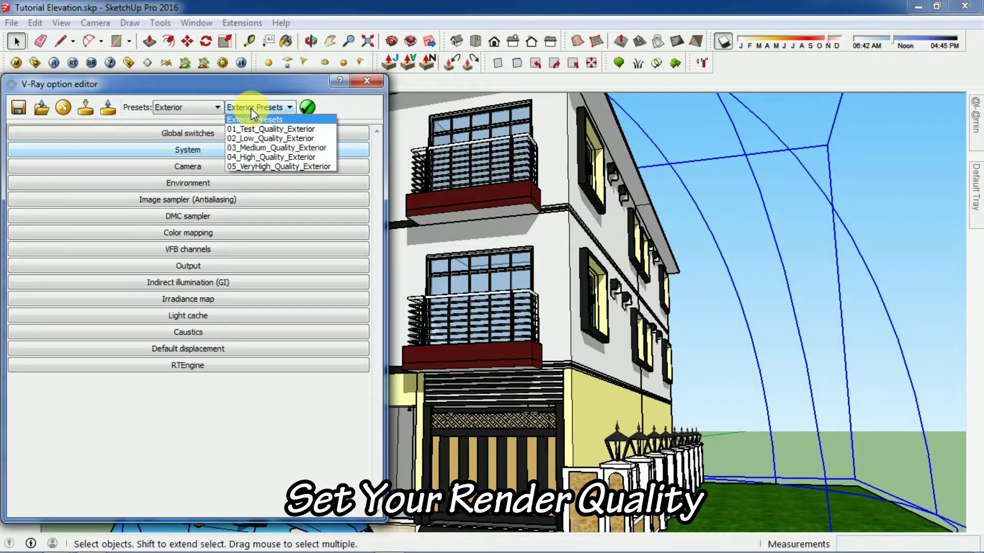
click(250, 166)
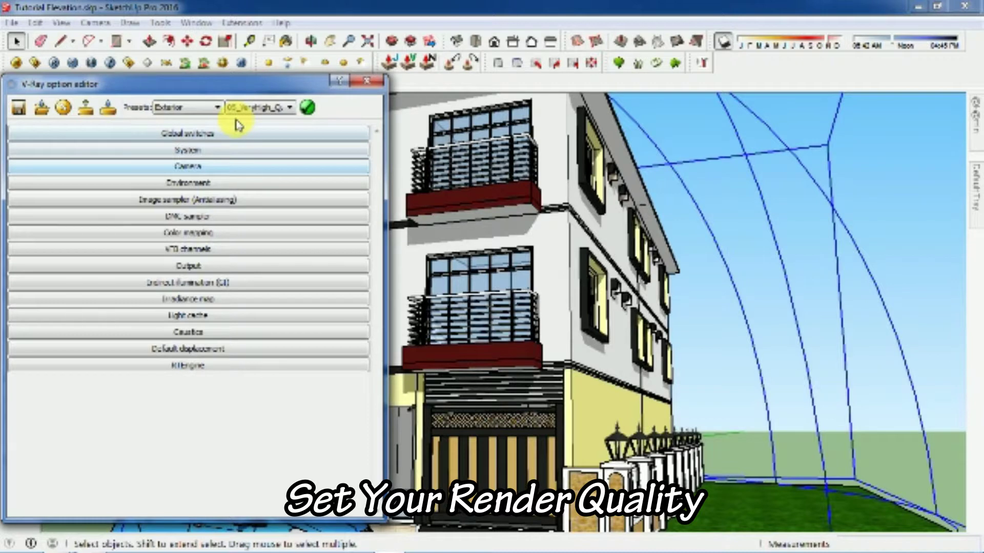
click(306, 107)
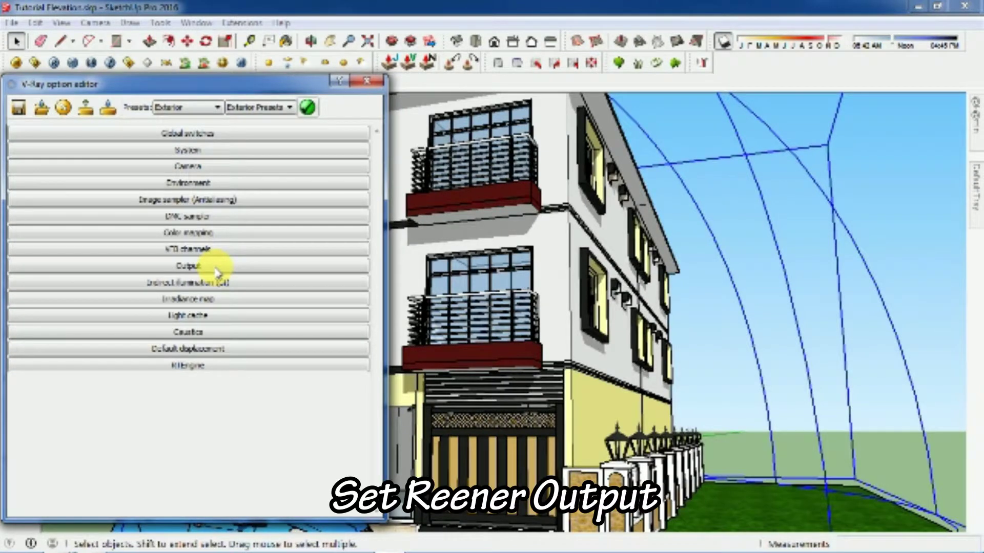
click(215, 267)
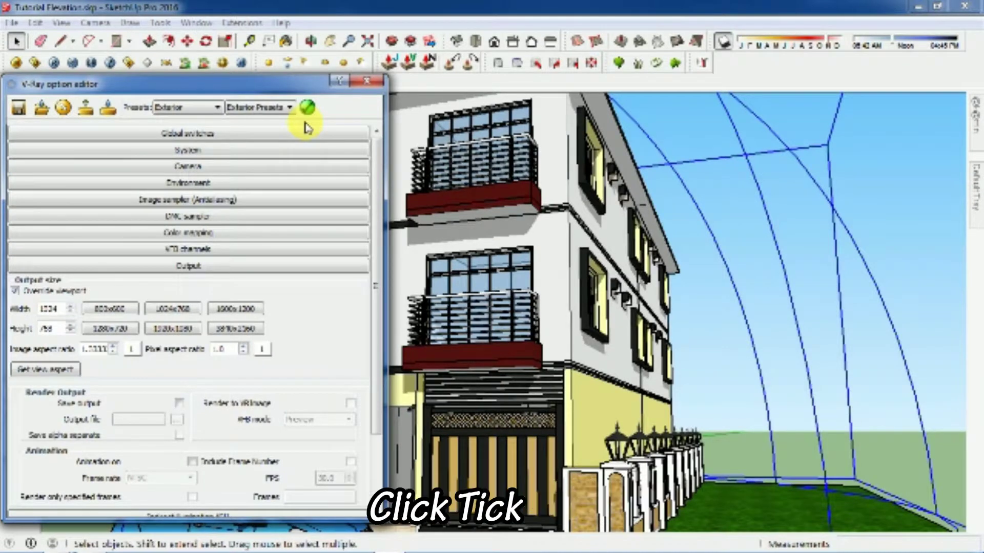
Step: Close the V-Ray Option Editor and start a V-Ray render of the Scene 10 view
click(370, 81)
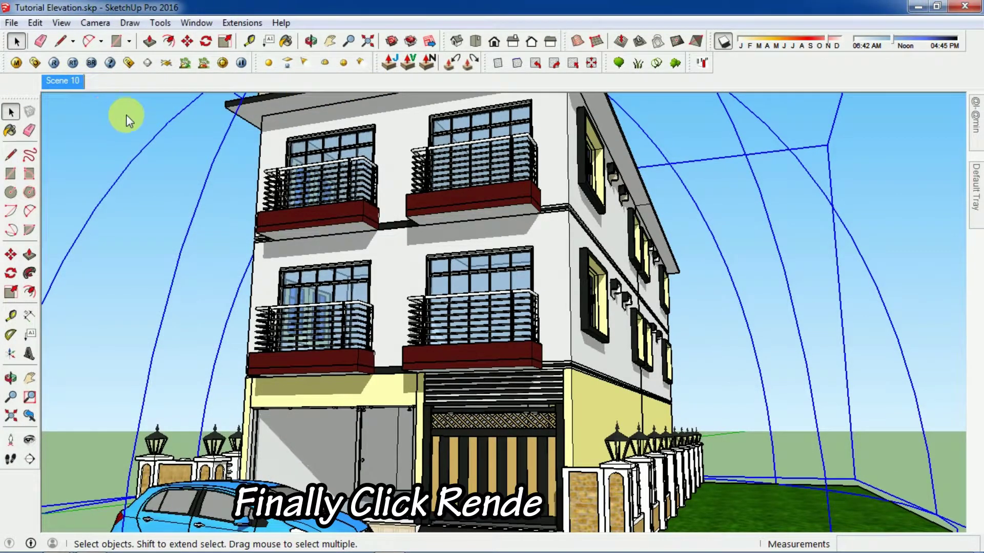
click(53, 62)
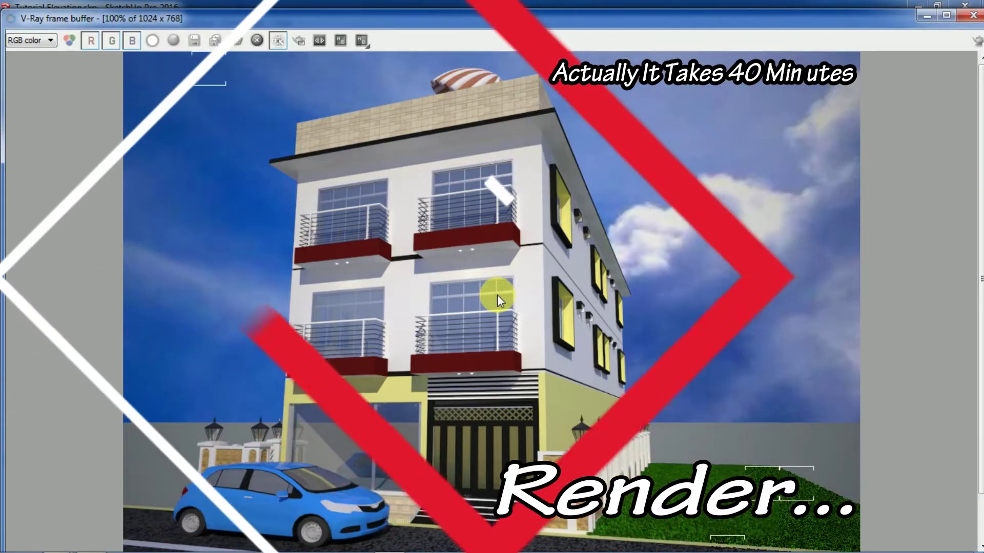
Step: Save the V-Ray frame buffer render to the Desktop as the TIFF image AAA.tif
mouse_move(372, 461)
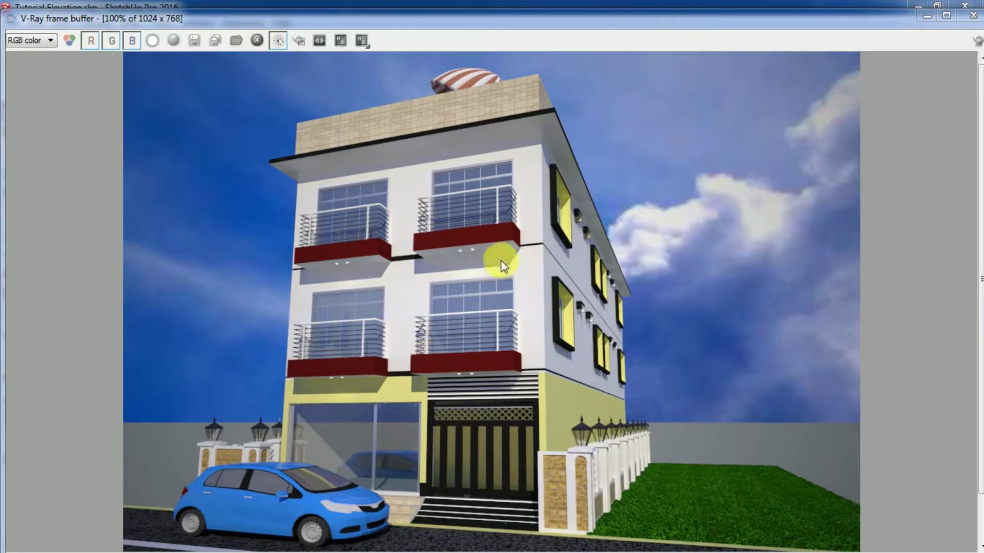
click(194, 41)
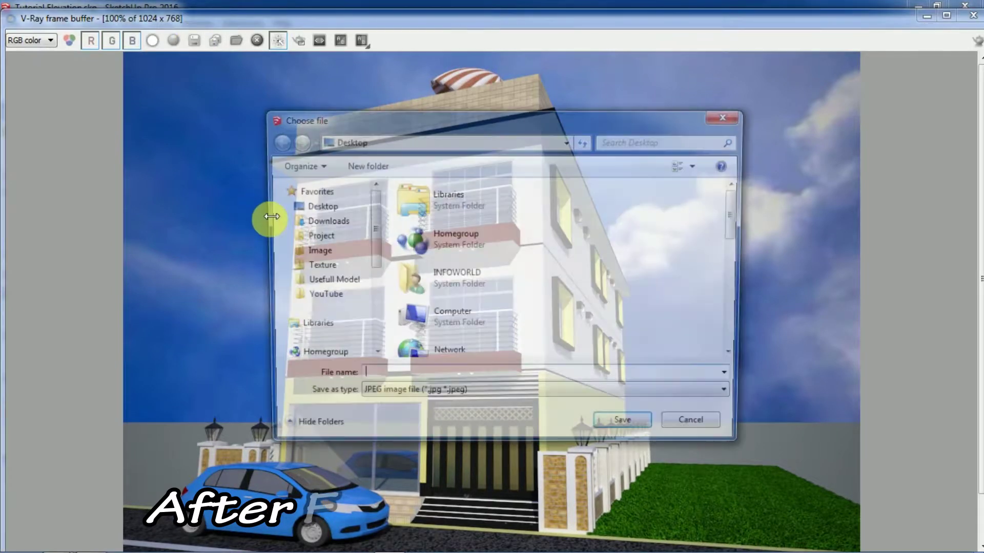
click(422, 398)
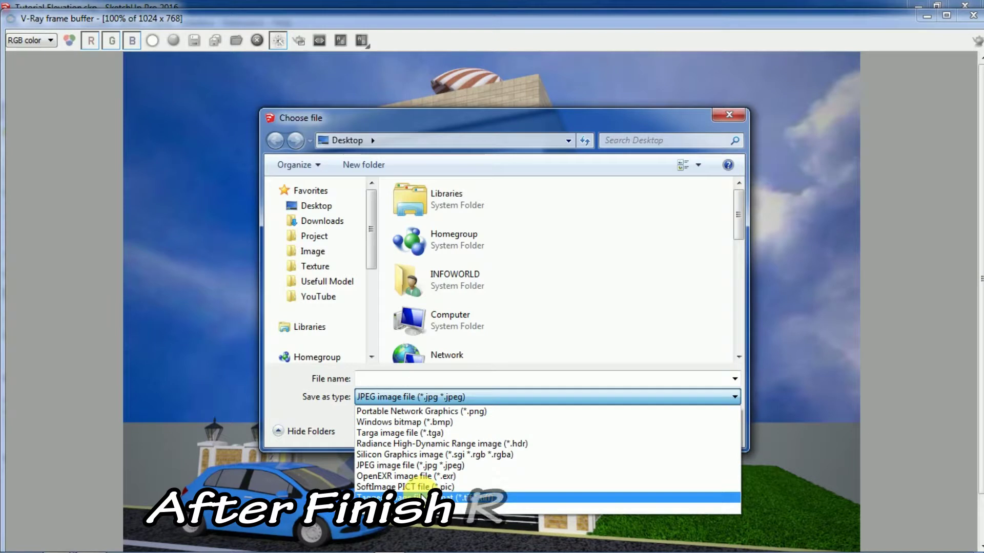
click(420, 495)
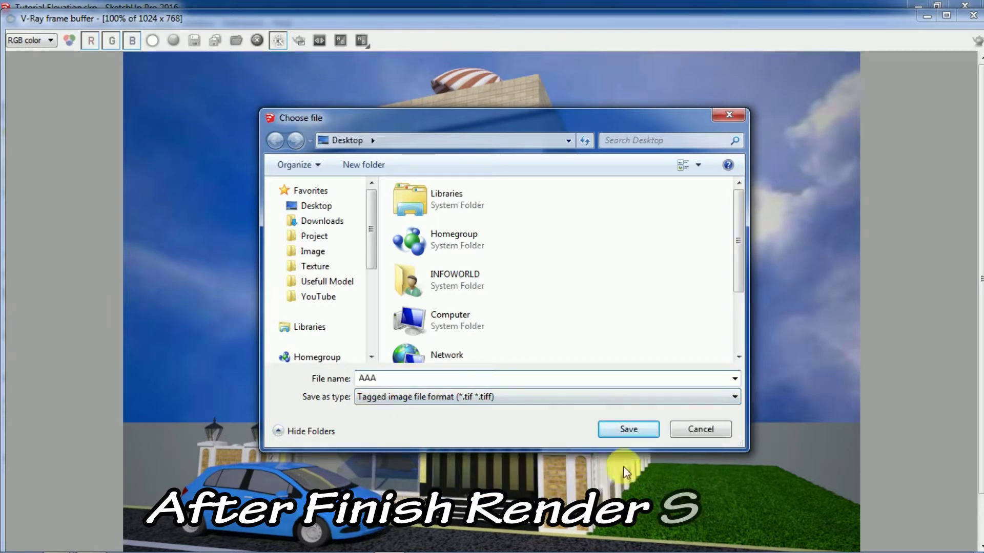
click(604, 431)
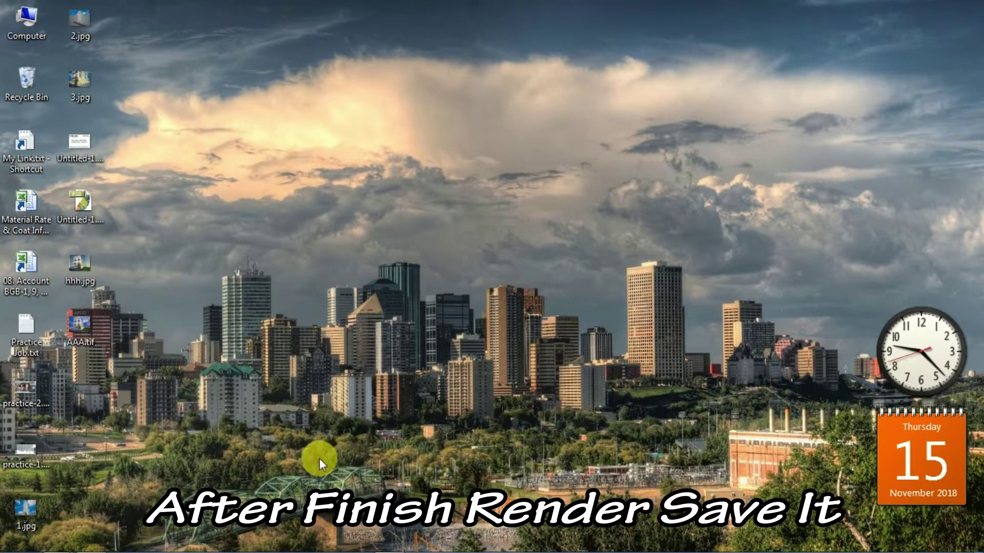
Step: View AAA.tif in Windows Photo Viewer, then open it with Adobe Photoshop CS
double_click(79, 328)
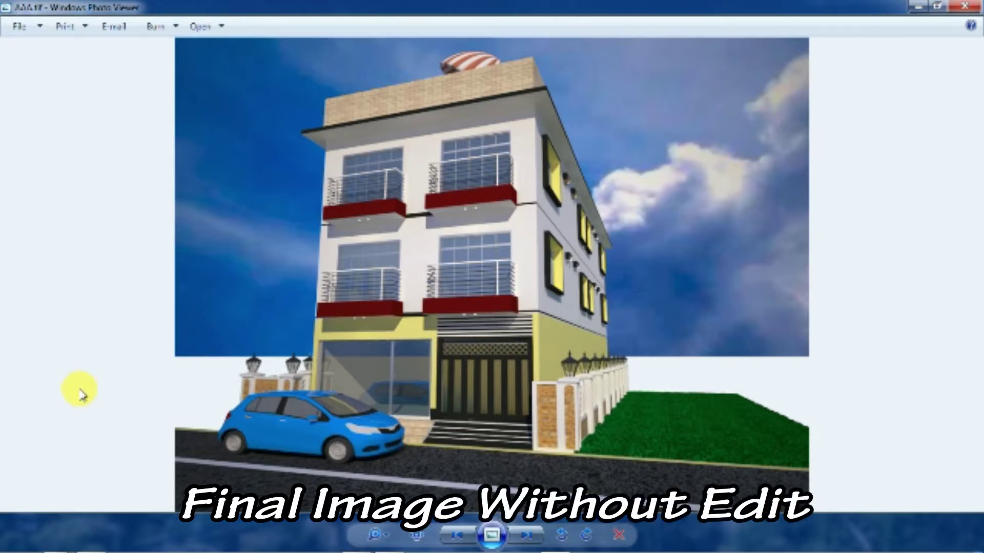
right_click(77, 325)
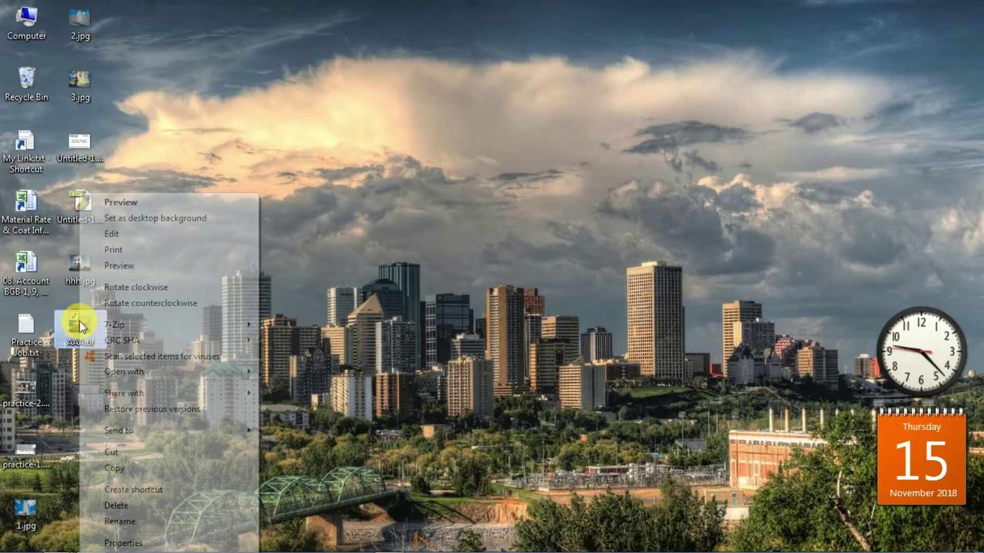
mouse_move(202, 373)
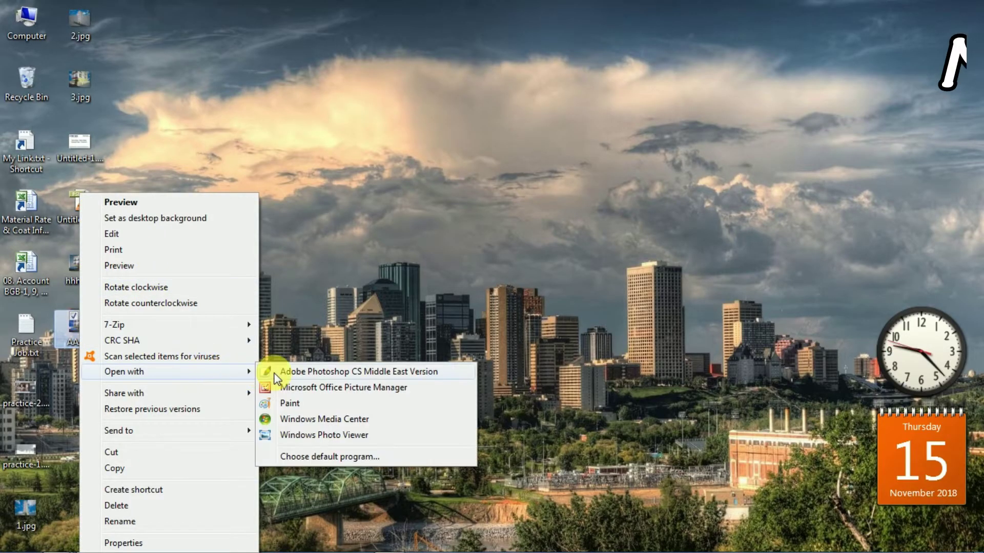
click(302, 373)
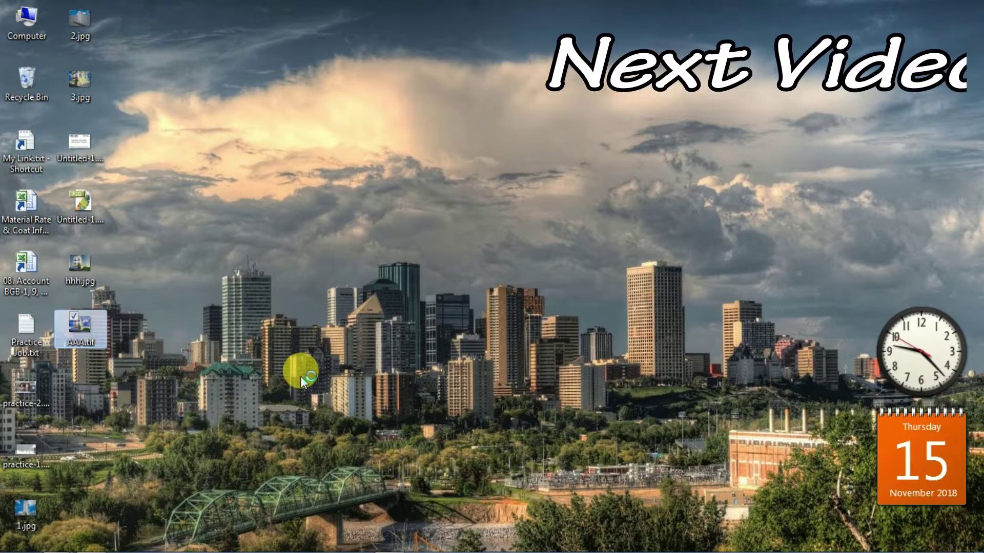